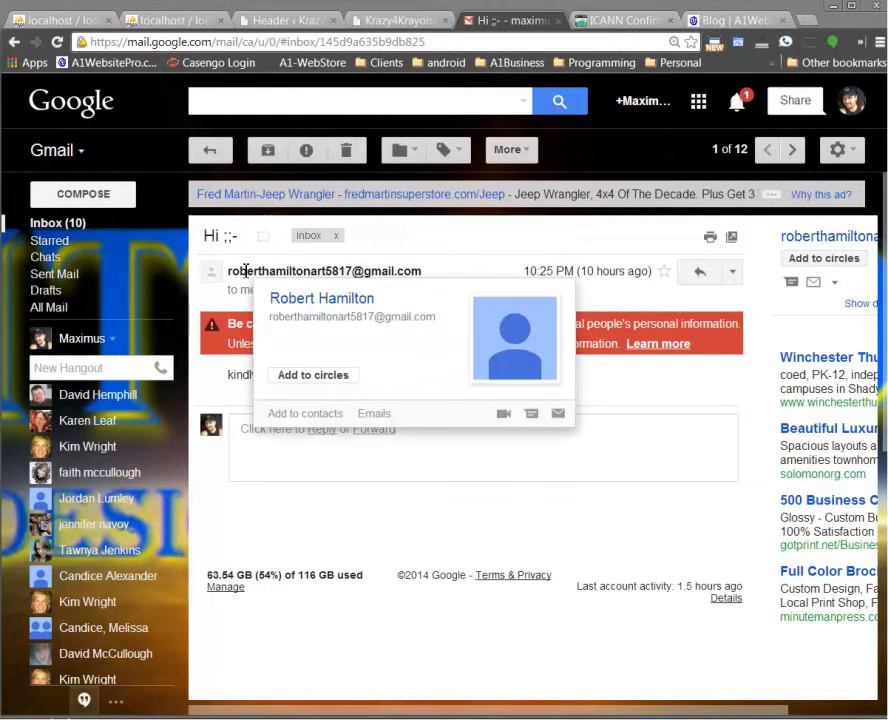
# Examine the suspicious email's sender address, the red warning banner and the one-line message text
pyautogui.moveTo(240, 271); pyautogui.dragTo(339, 270)
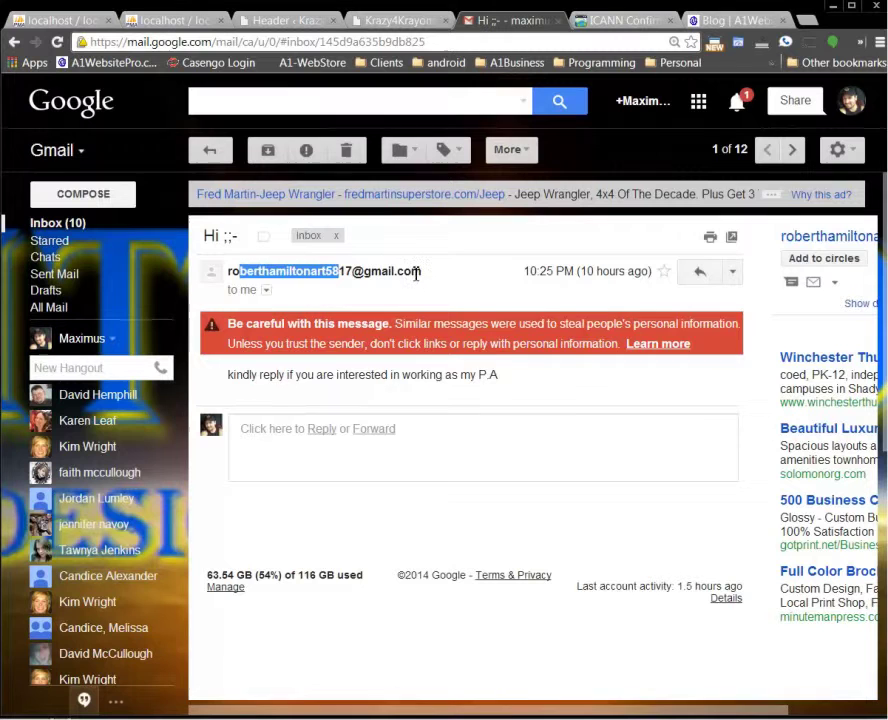
pyautogui.click(410, 405)
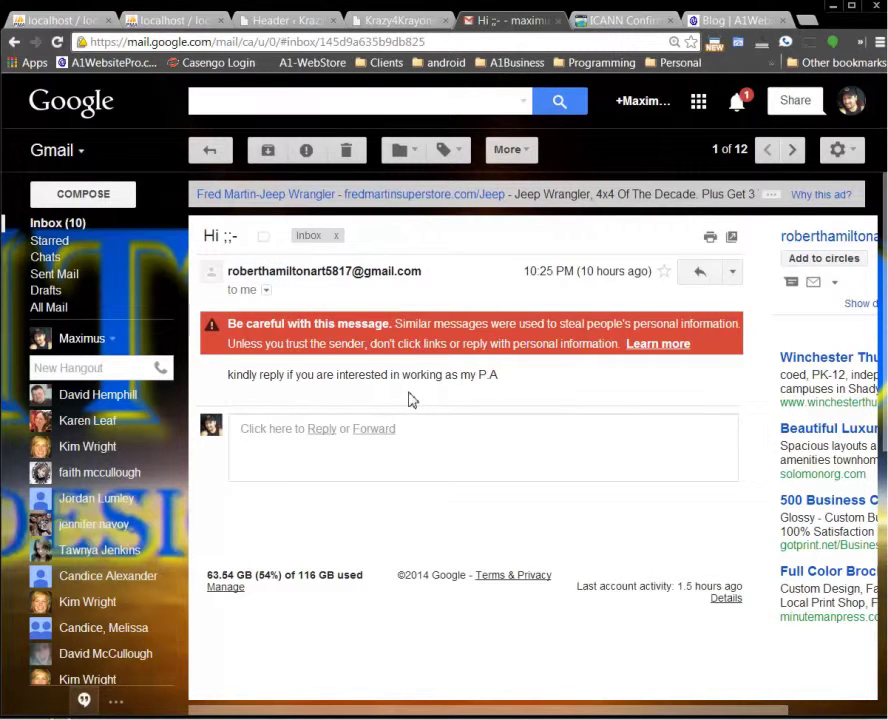
pyautogui.moveTo(240, 327); pyautogui.dragTo(549, 328)
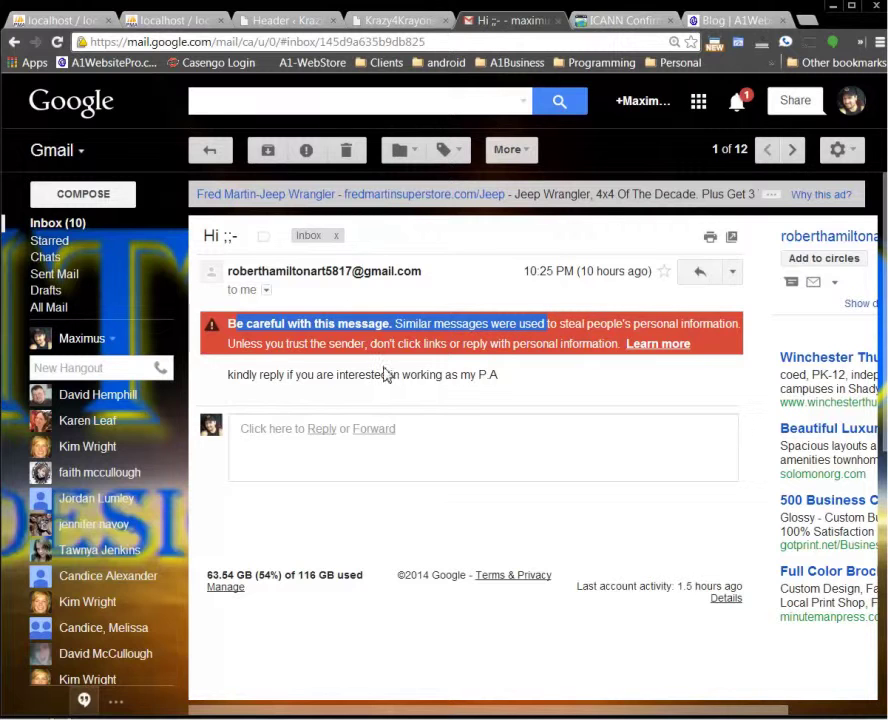
pyautogui.moveTo(379, 361); pyautogui.dragTo(443, 348)
pyautogui.click(423, 345)
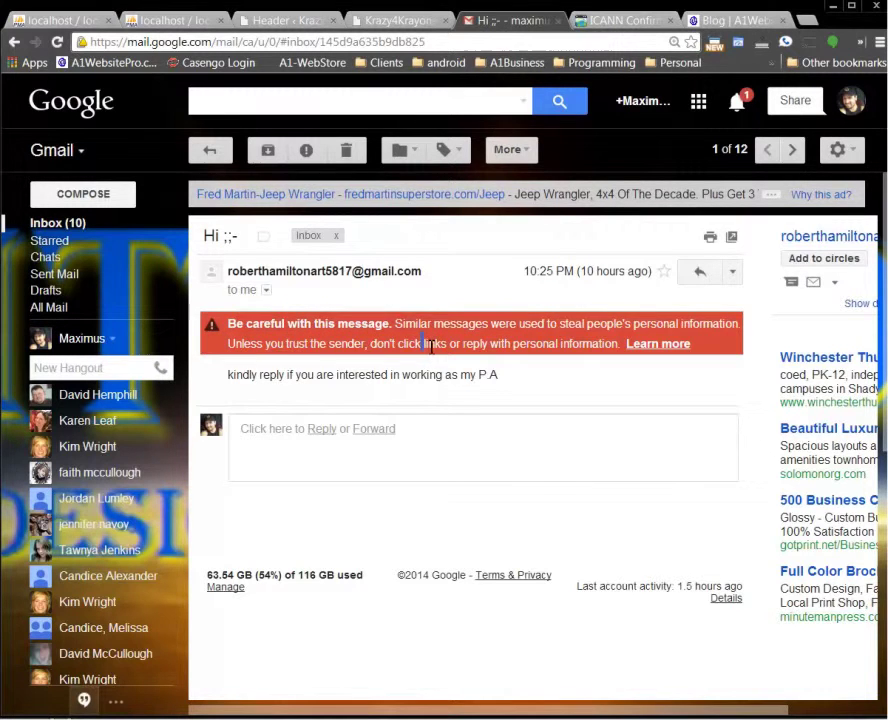
pyautogui.doubleClick(443, 345)
pyautogui.moveTo(266, 377); pyautogui.dragTo(432, 377)
pyautogui.click(505, 382)
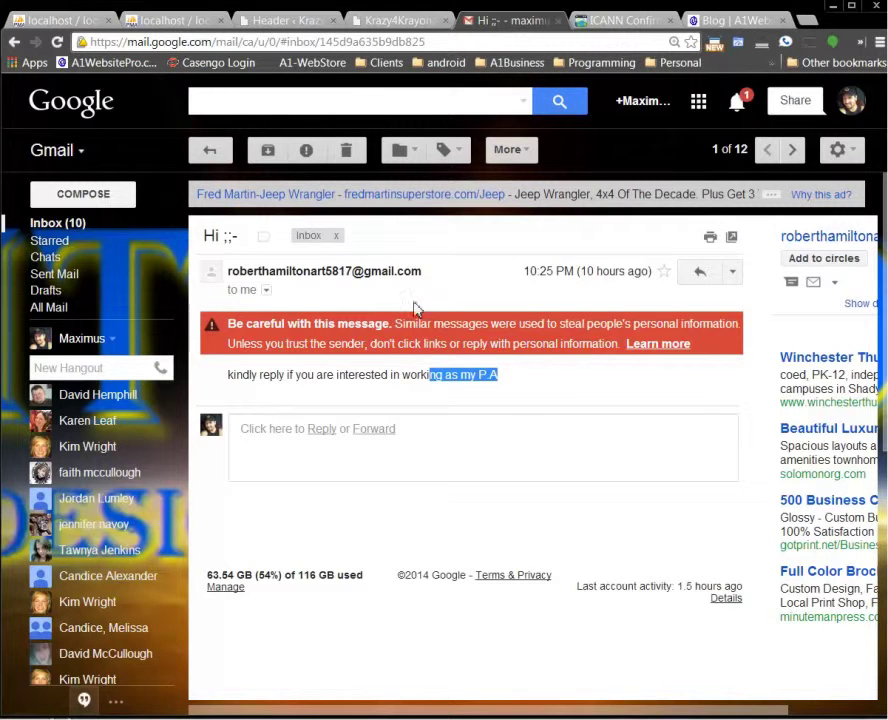
pyautogui.click(319, 377)
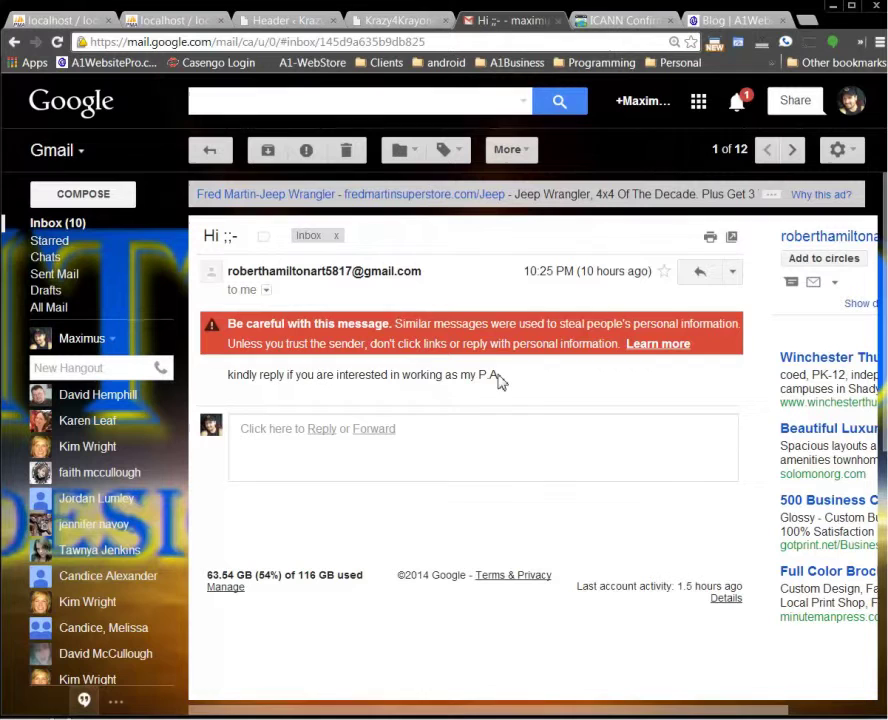
# Search Google for the message text "kindly reply if you are interested in working as my P.A", review the top results and close them
pyautogui.moveTo(496, 376); pyautogui.dragTo(228, 375)
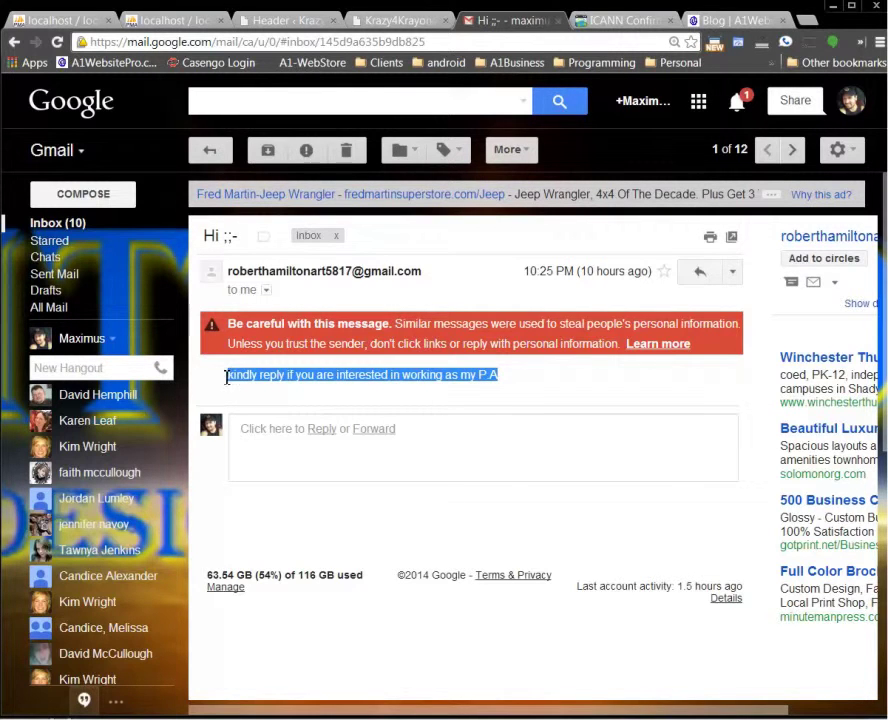
pyautogui.rightClick(318, 378)
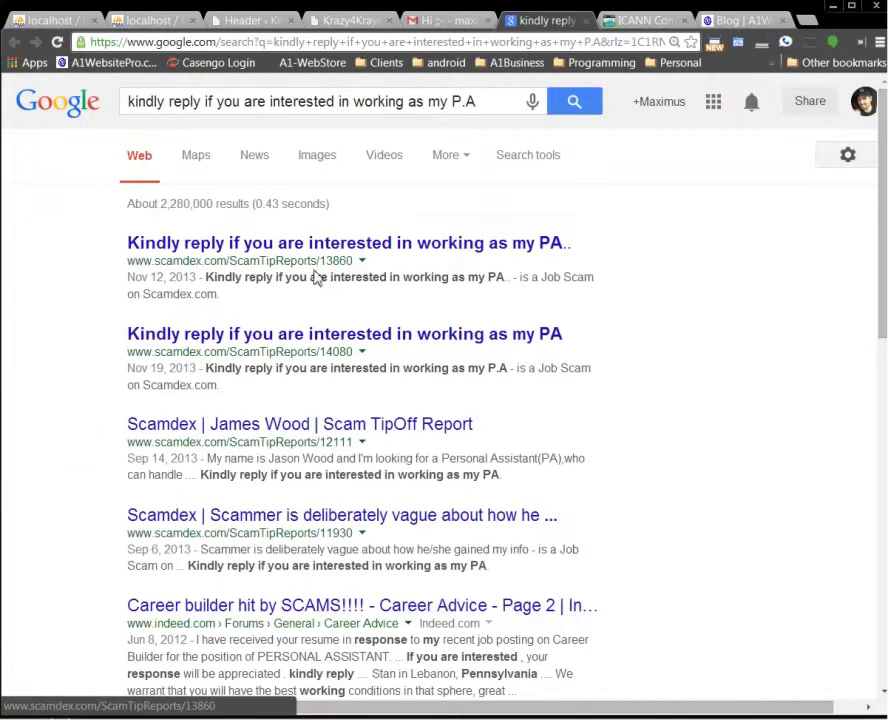
pyautogui.moveTo(206, 280); pyautogui.dragTo(284, 293)
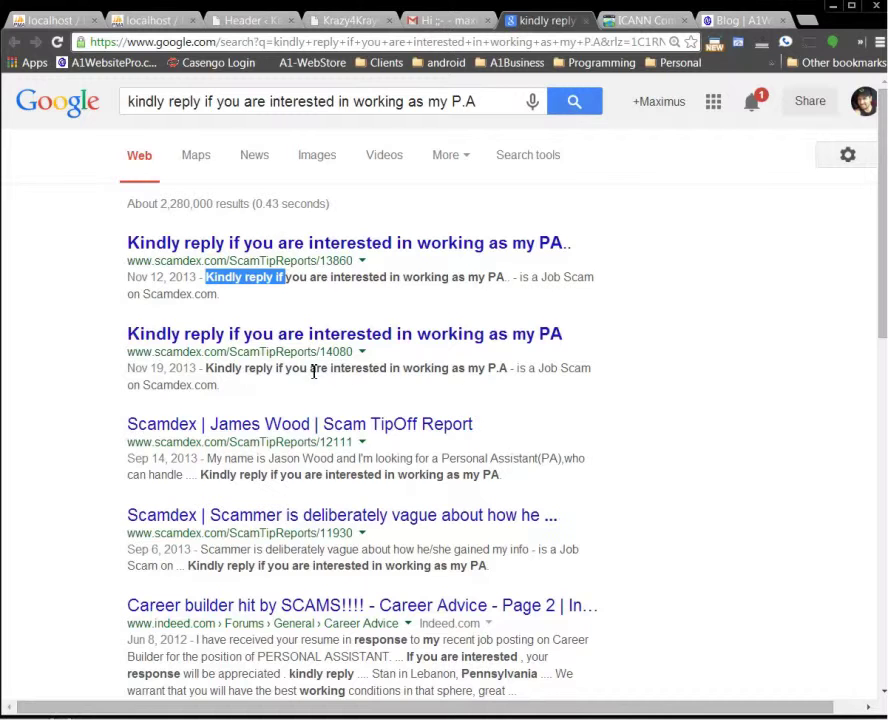
pyautogui.moveTo(313, 371); pyautogui.dragTo(497, 369)
pyautogui.scroll(-1, 282, 462)
pyautogui.scroll(1, 284, 455)
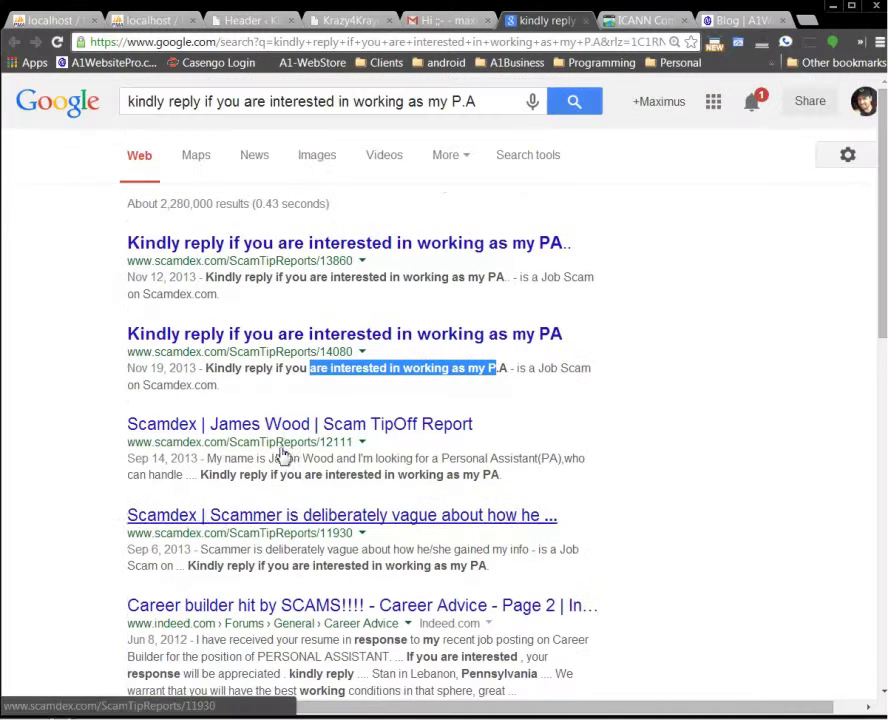
pyautogui.click(587, 22)
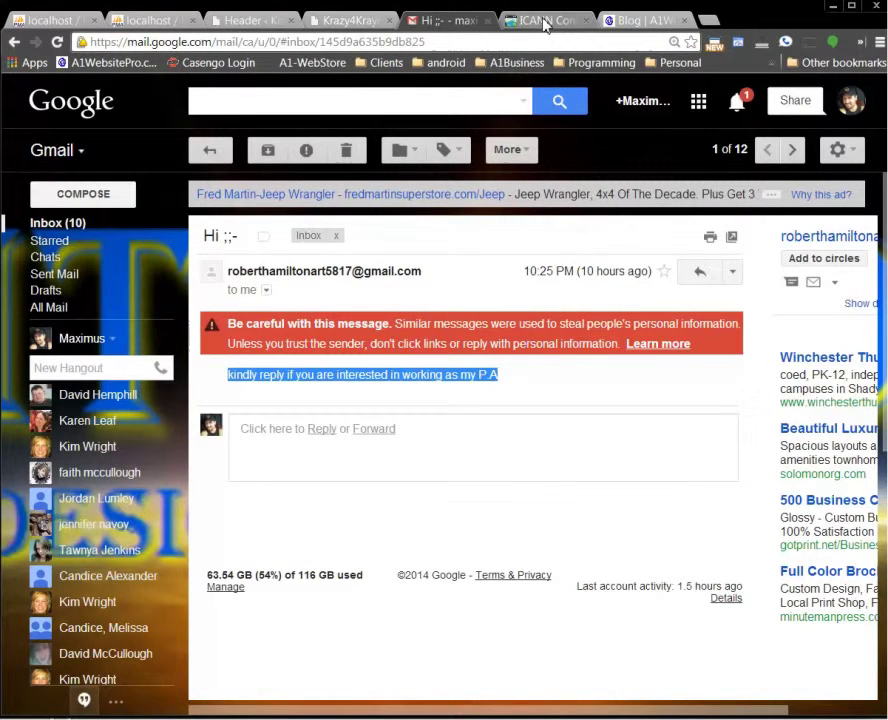
# Go from the A1WebsitePro blog to its WordPress dashboard, open the Comments list and read the first pending comment
pyautogui.click(648, 22)
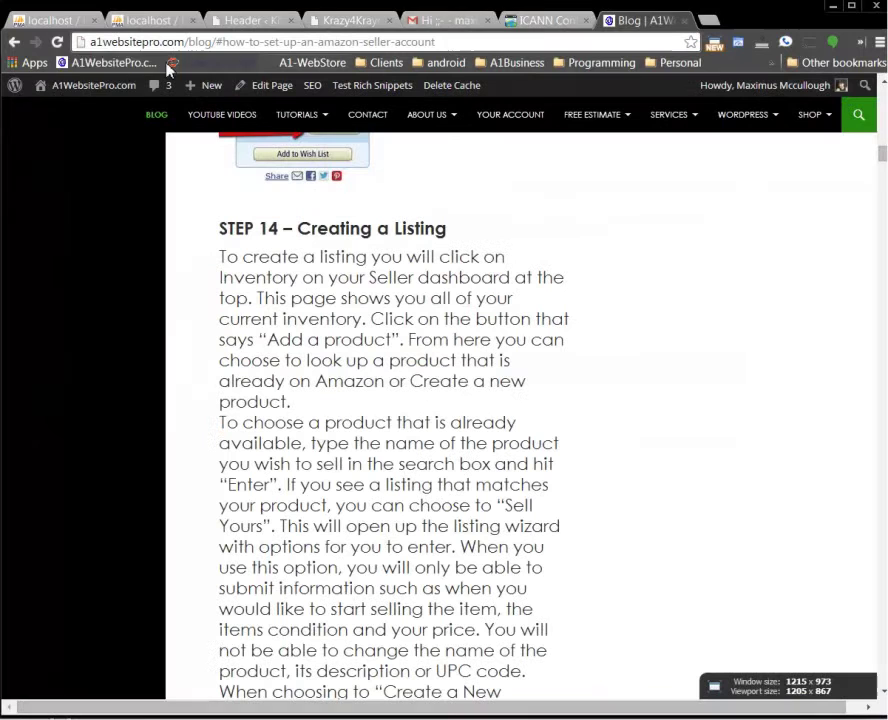
pyautogui.moveTo(100, 88)
pyautogui.click(81, 113)
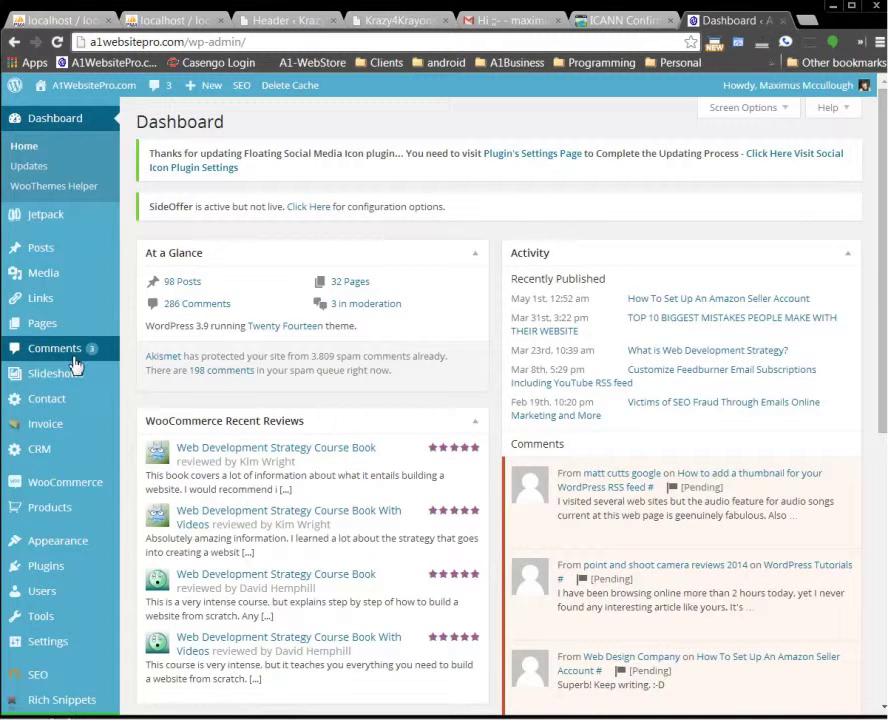
pyautogui.click(76, 358)
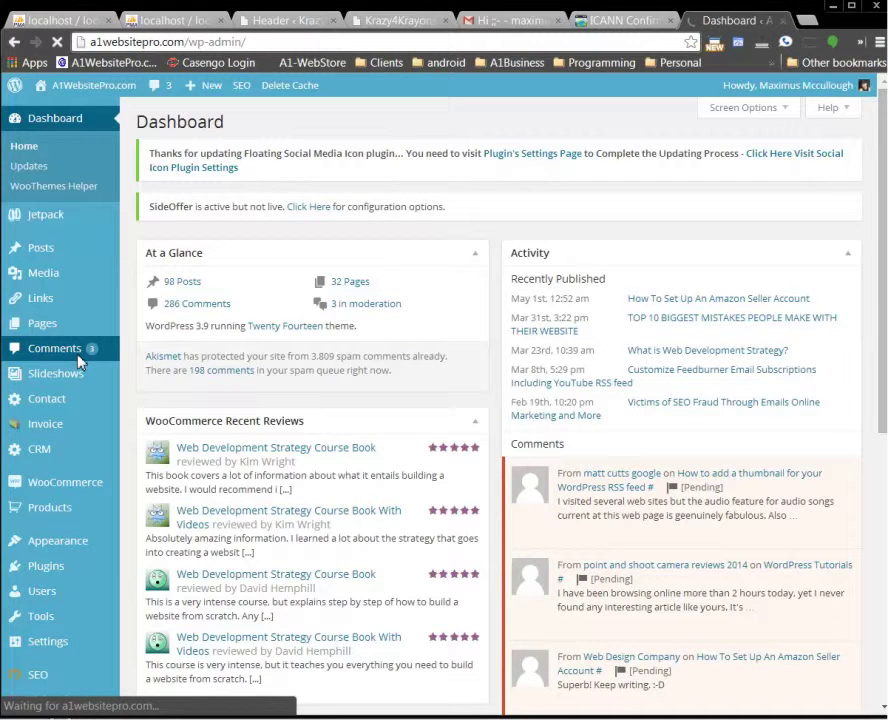
pyautogui.moveTo(83, 362)
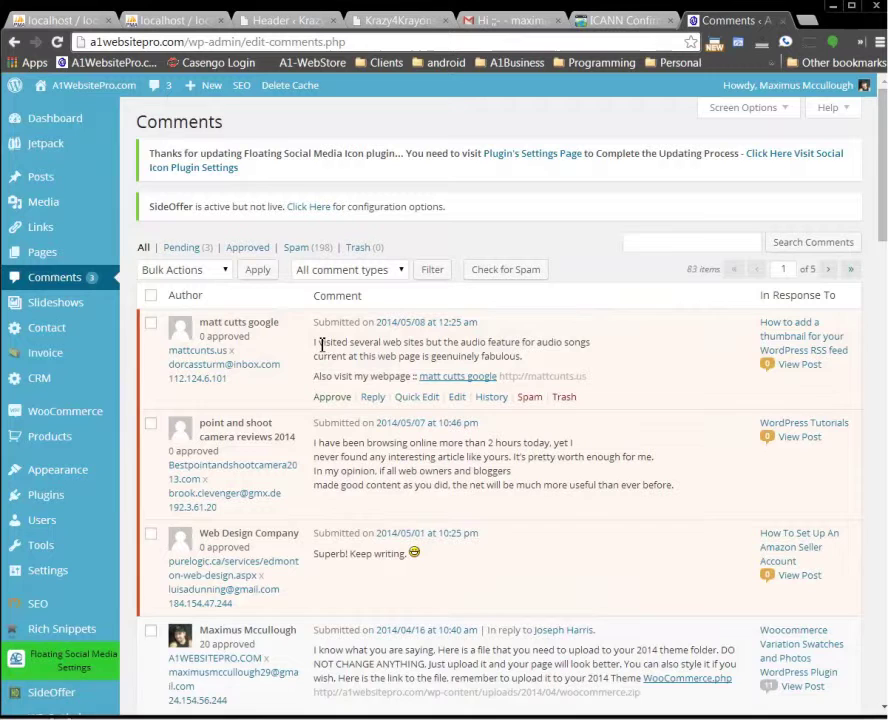
pyautogui.moveTo(321, 344); pyautogui.dragTo(421, 343)
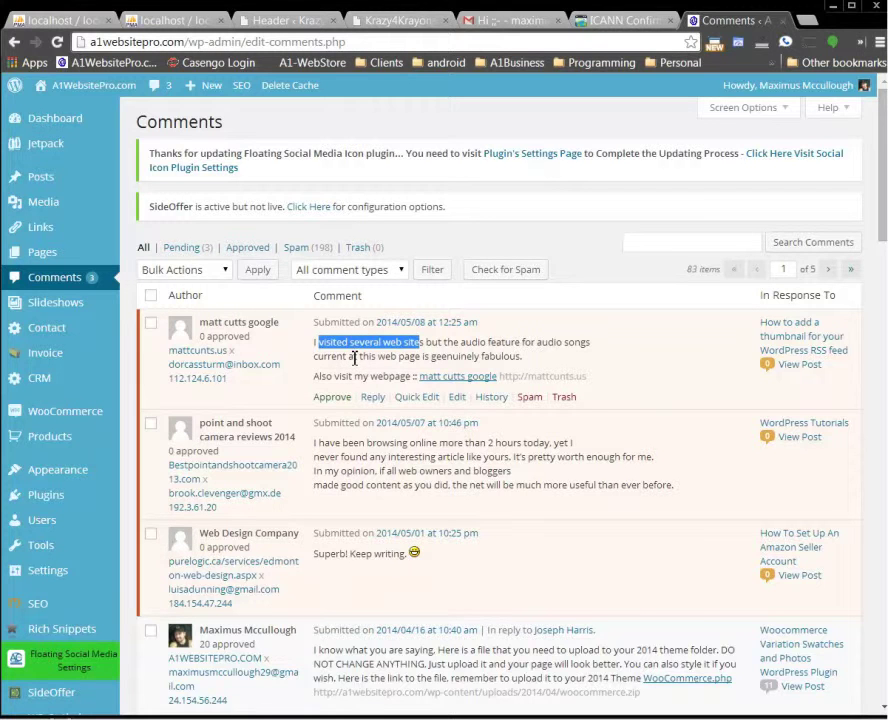
# Search Google for the pending comment text "Superb! Keep writing.", look through the results and close them
pyautogui.moveTo(336, 578)
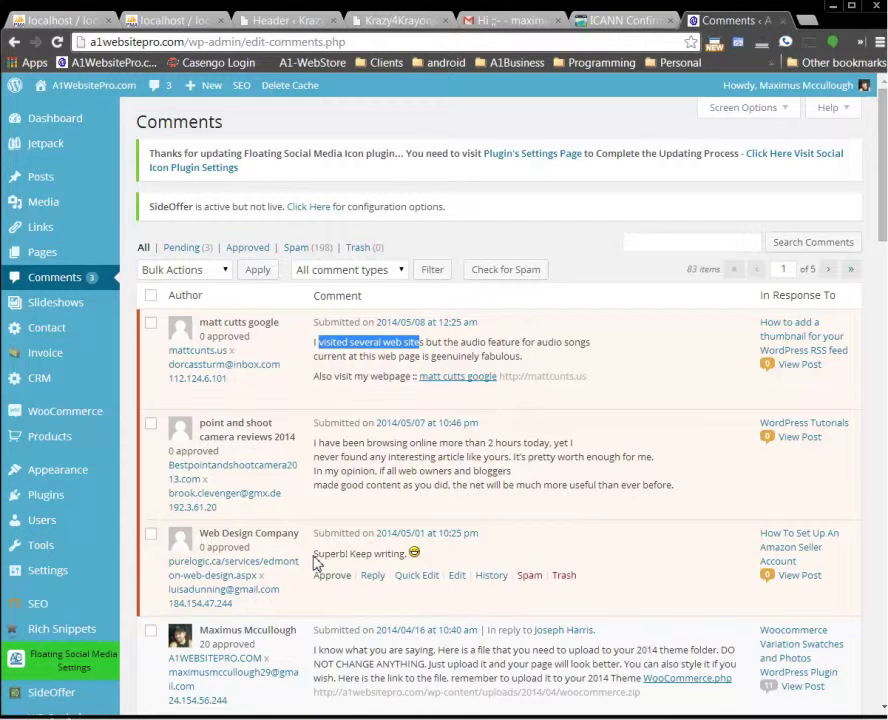
pyautogui.moveTo(314, 553); pyautogui.dragTo(403, 558)
pyautogui.rightClick(391, 561)
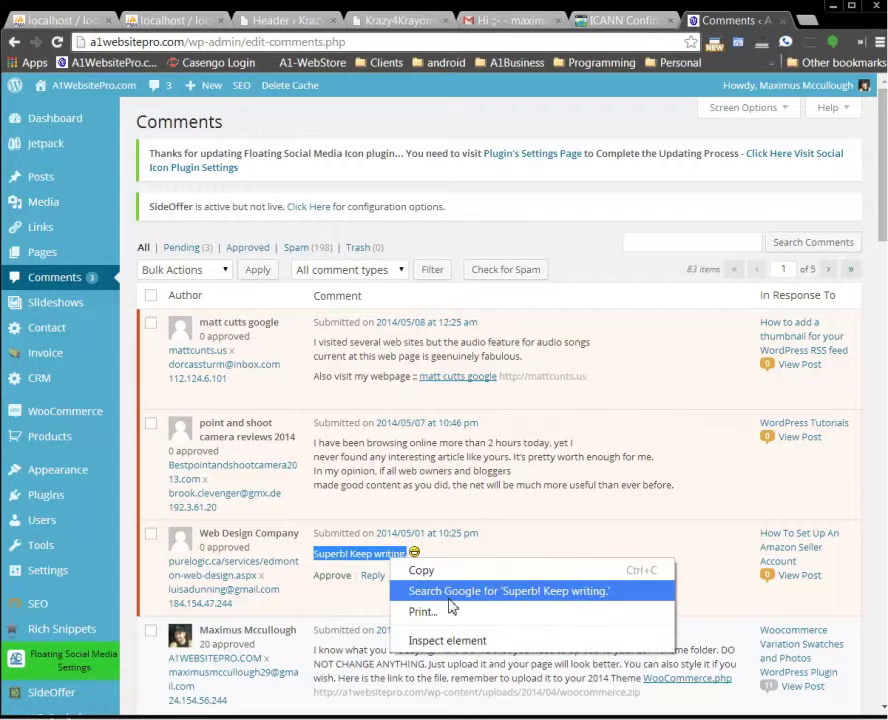
pyautogui.click(450, 598)
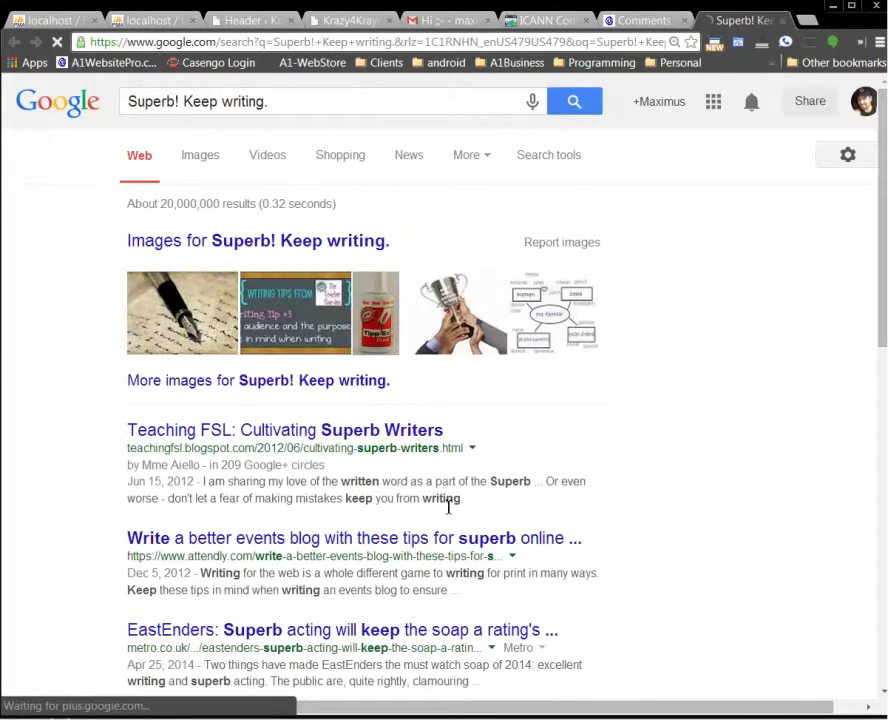
pyautogui.scroll(-2, 512, 476)
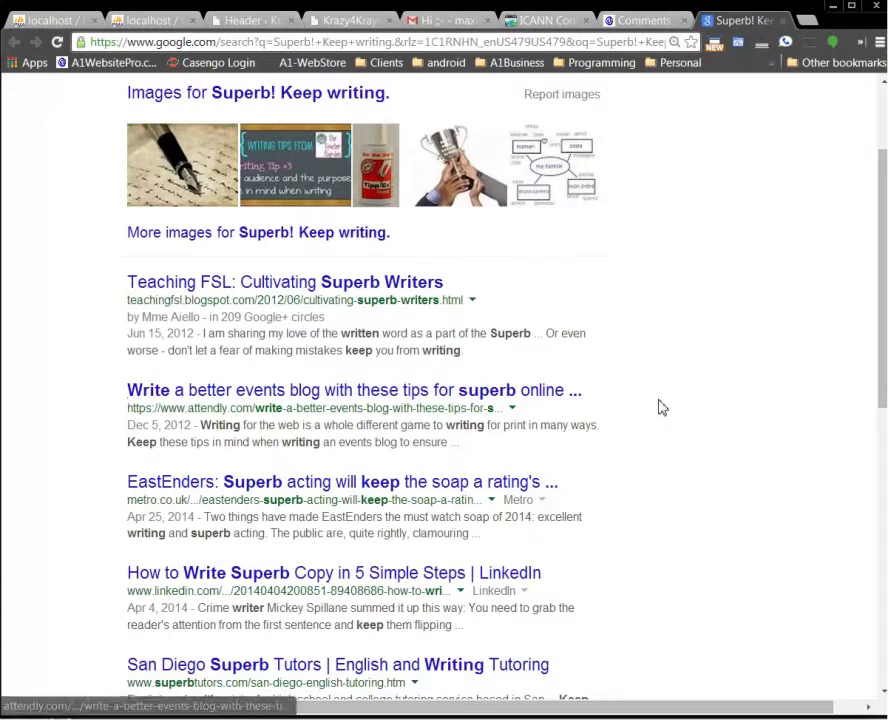
pyautogui.scroll(-2, 659, 407)
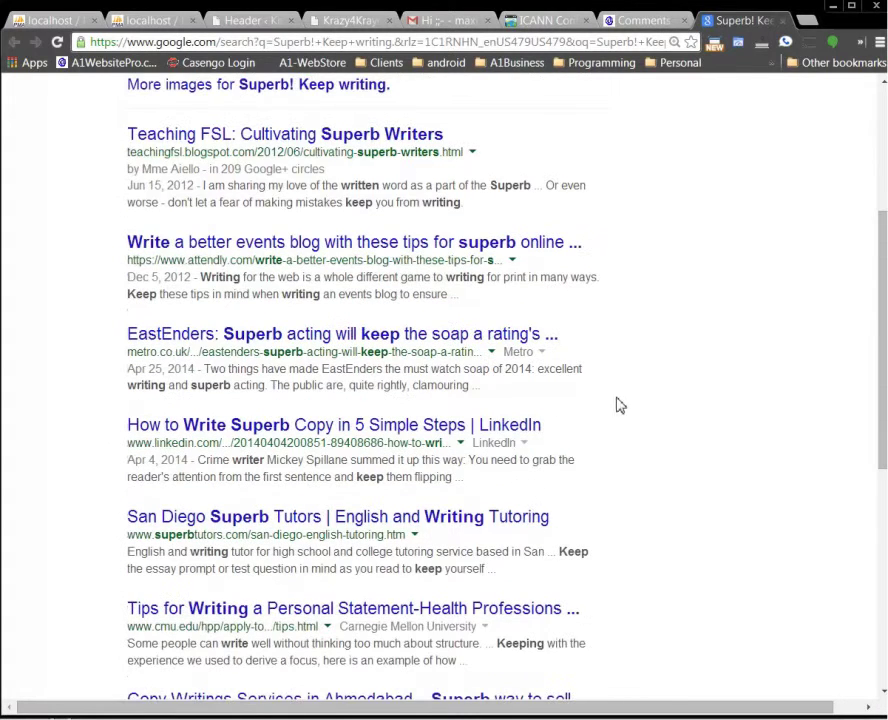
pyautogui.click(784, 21)
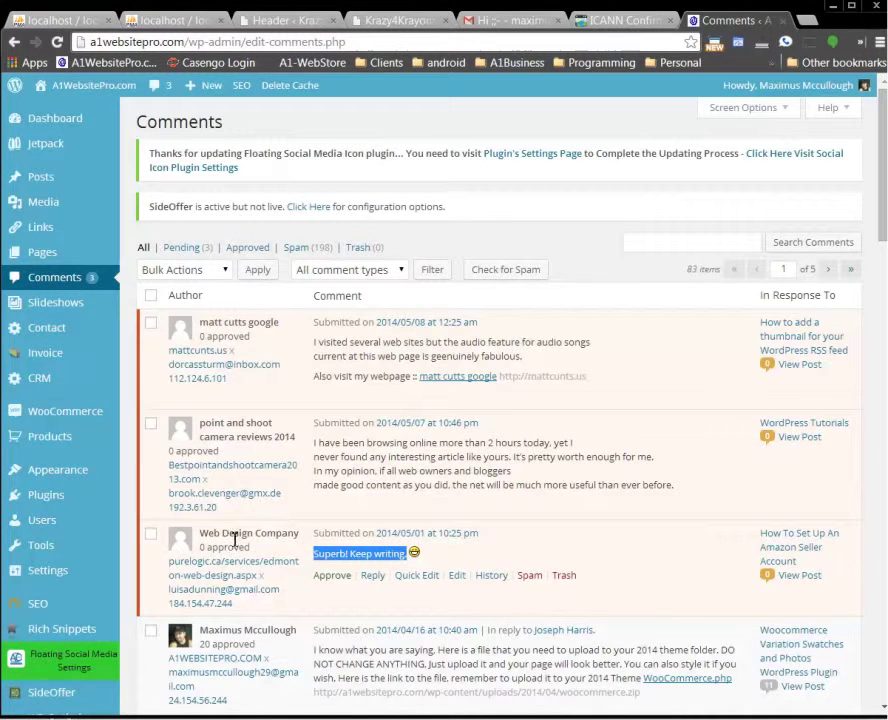
# Check the Web Design Company comment's author name, and search Google for the comment starting "I have been browsing online more than 2 hours today"
pyautogui.moveTo(200, 534); pyautogui.dragTo(318, 536)
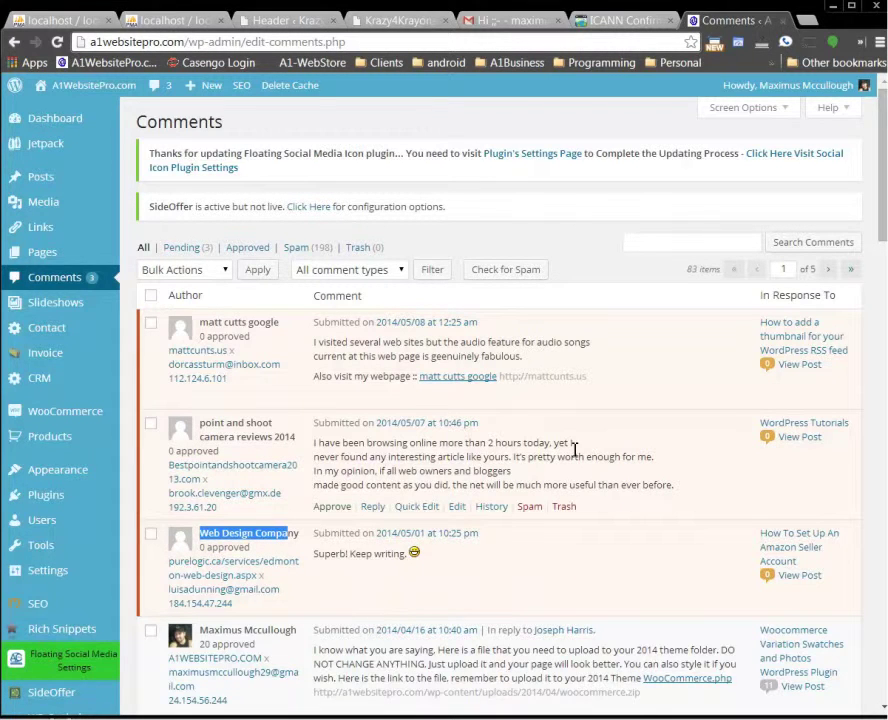
pyautogui.click(425, 451)
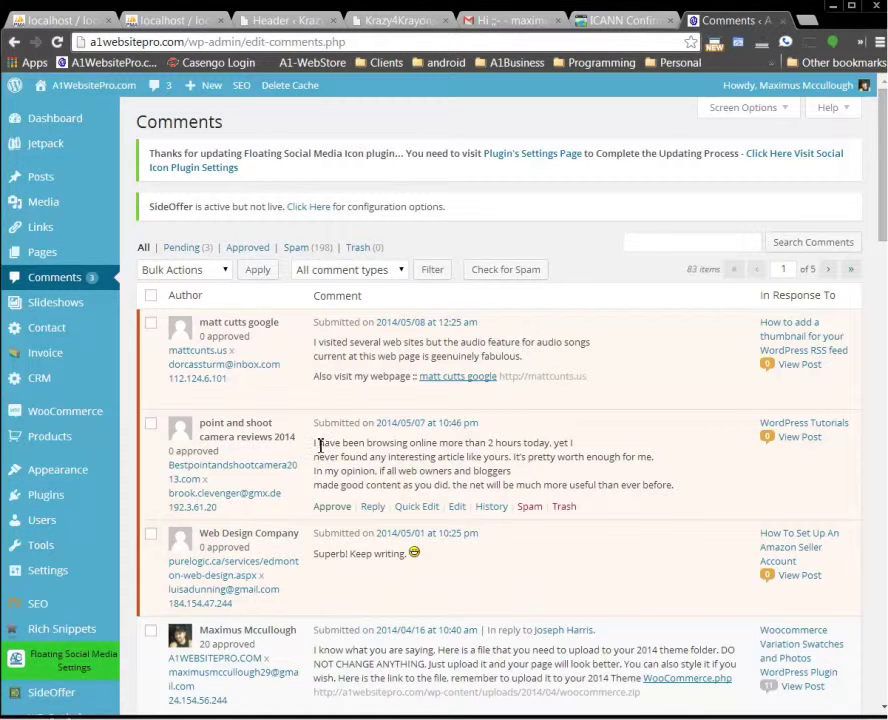
pyautogui.moveTo(316, 444); pyautogui.dragTo(660, 458)
pyautogui.rightClick(617, 462)
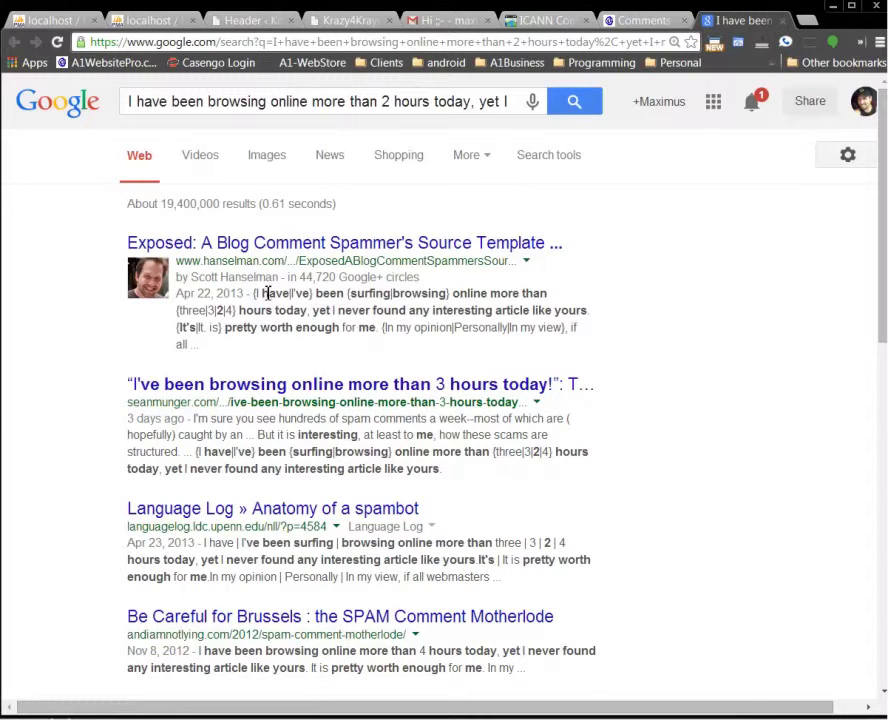
# Compare the wording in the search result snippets with the comment about browsing online for hours
pyautogui.moveTo(267, 293); pyautogui.dragTo(316, 311)
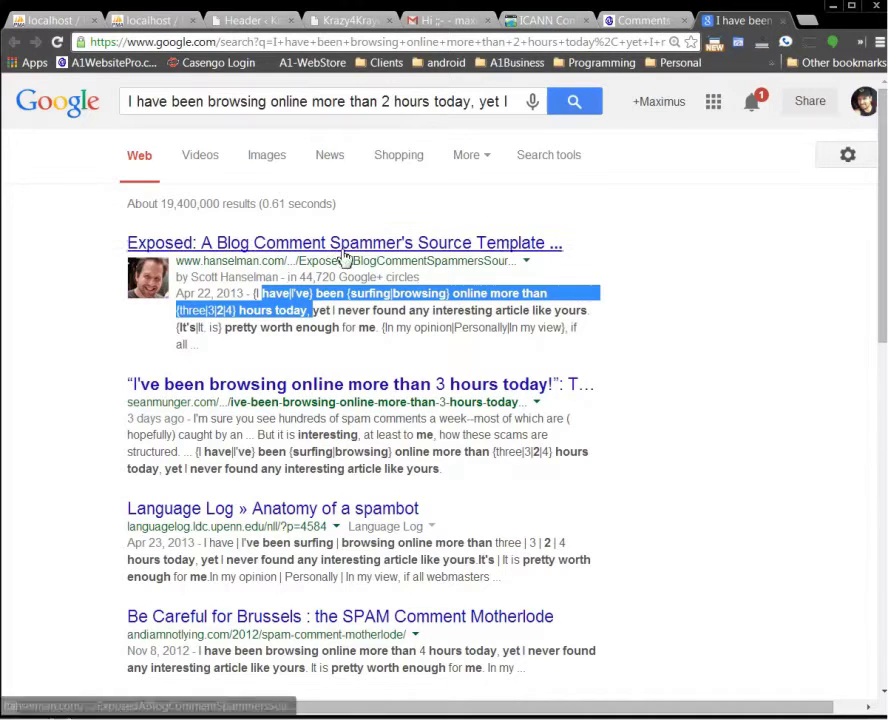
pyautogui.click(300, 308)
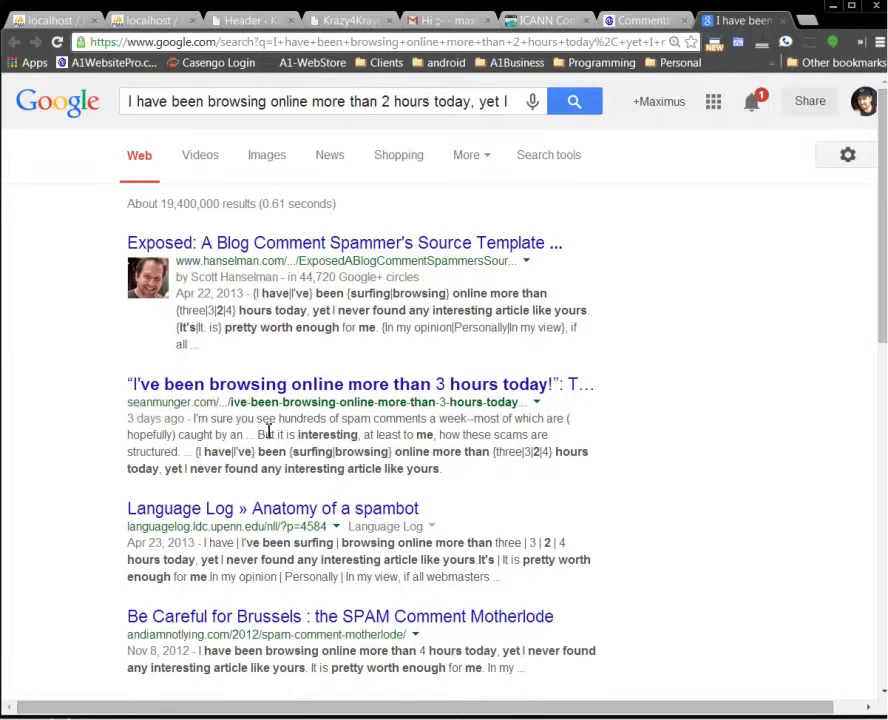
pyautogui.moveTo(310, 434); pyautogui.dragTo(408, 468)
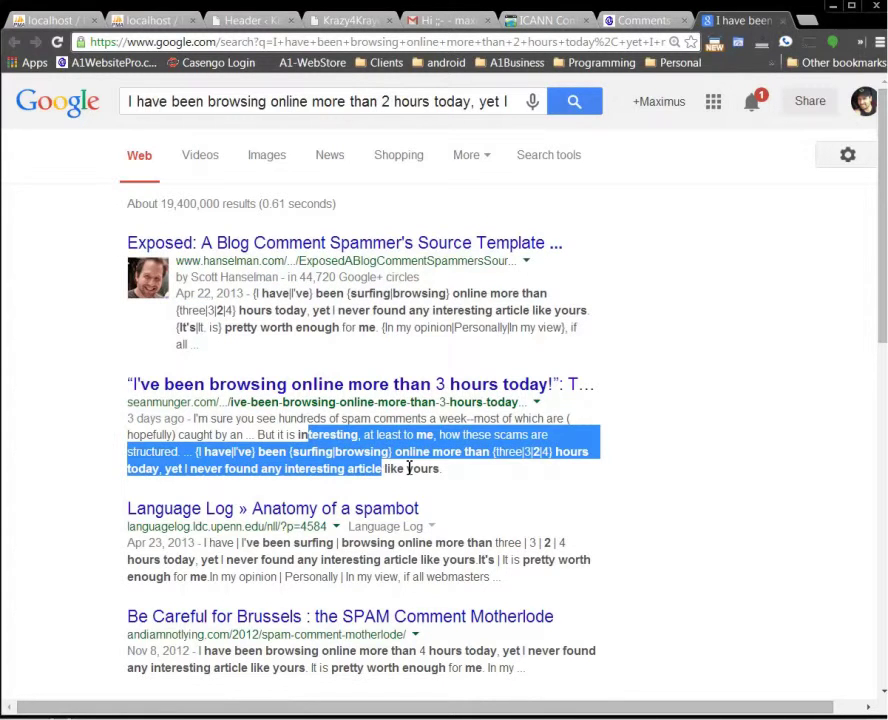
pyautogui.scroll(-1, 408, 468)
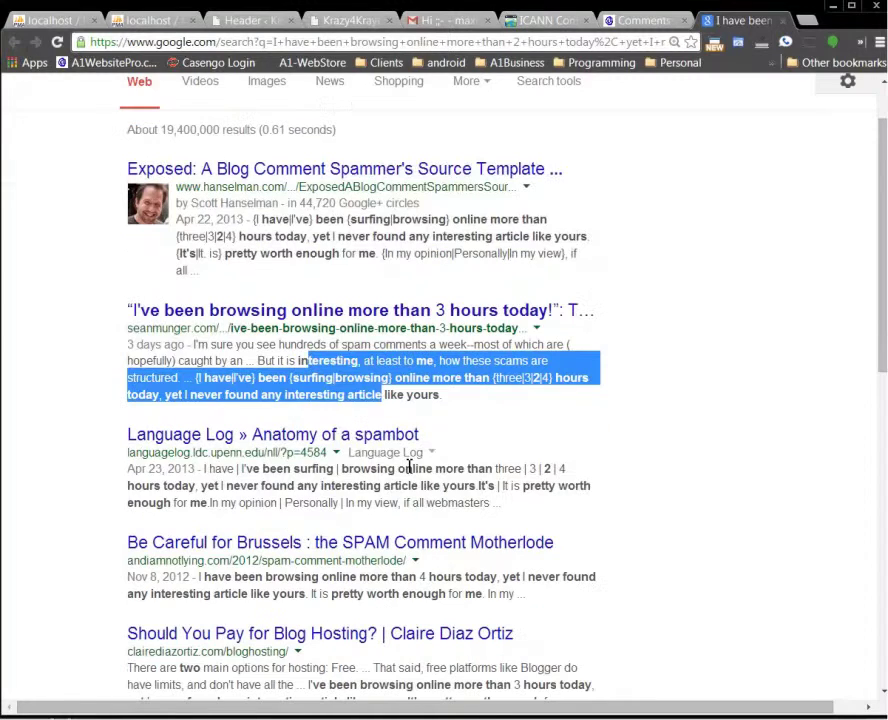
pyautogui.click(287, 474)
pyautogui.moveTo(287, 474); pyautogui.dragTo(476, 470)
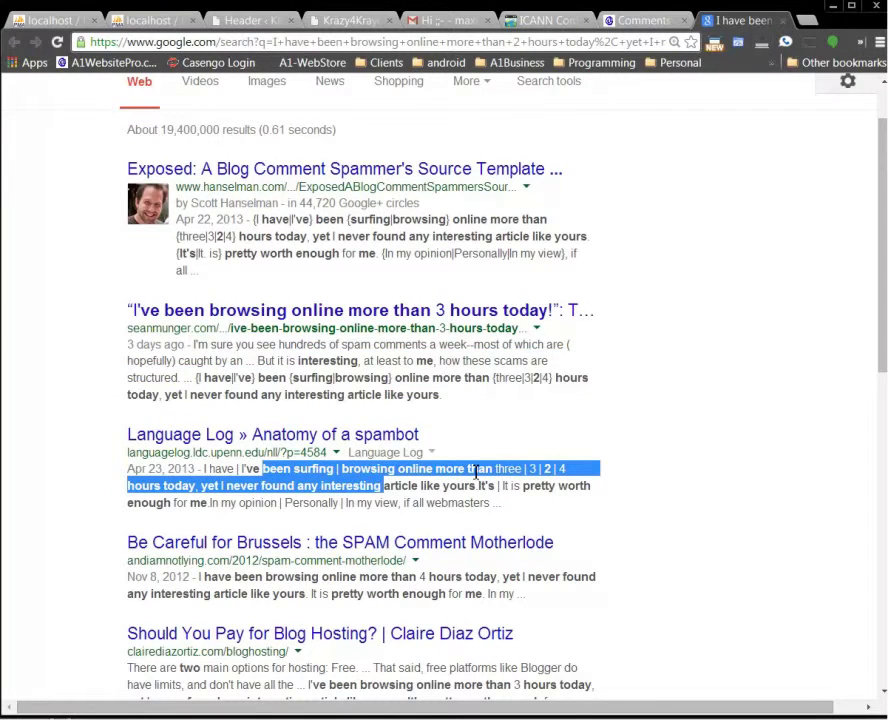
pyautogui.scroll(-1, 476, 470)
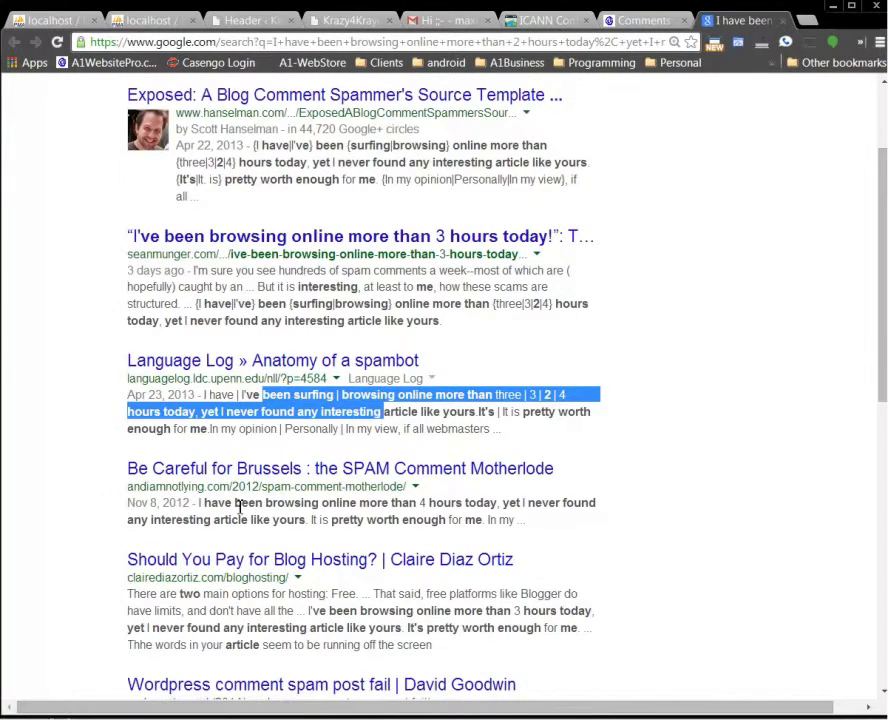
pyautogui.moveTo(235, 503); pyautogui.dragTo(380, 519)
pyautogui.scroll(-2, 381, 519)
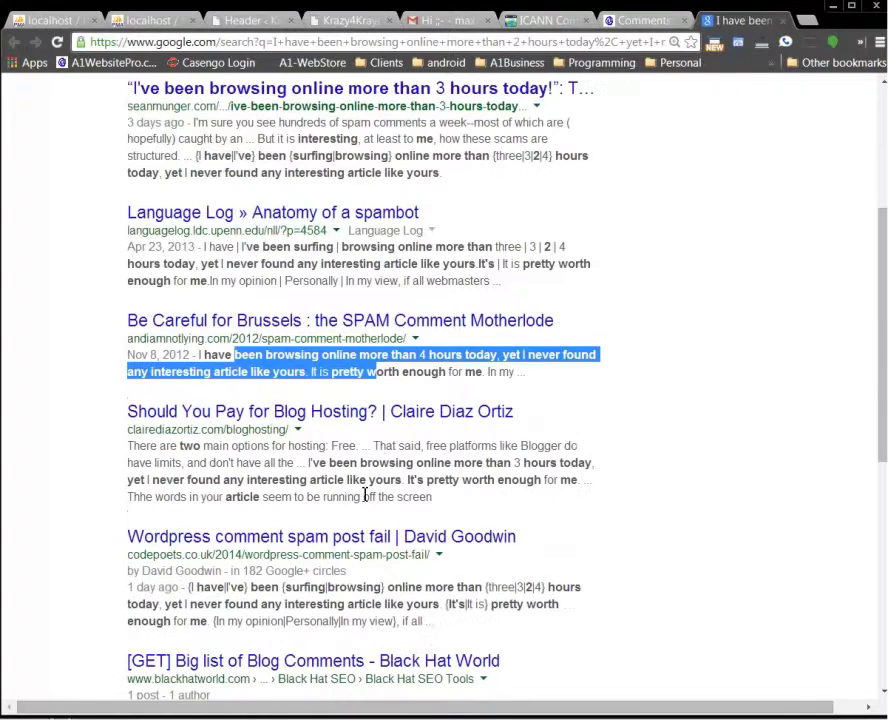
pyautogui.moveTo(332, 463); pyautogui.dragTo(376, 481)
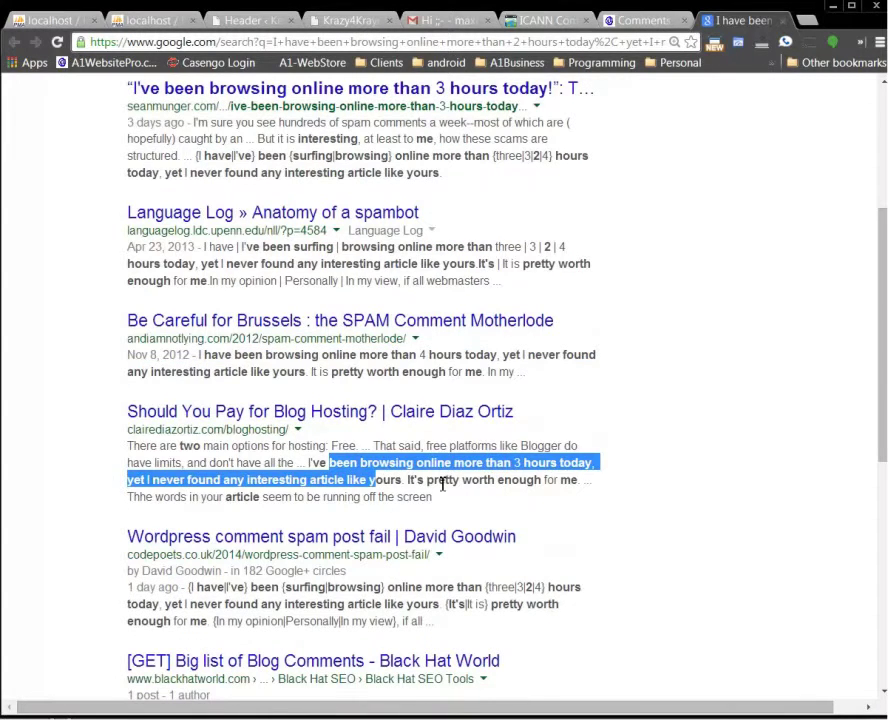
pyautogui.scroll(-2, 400, 497)
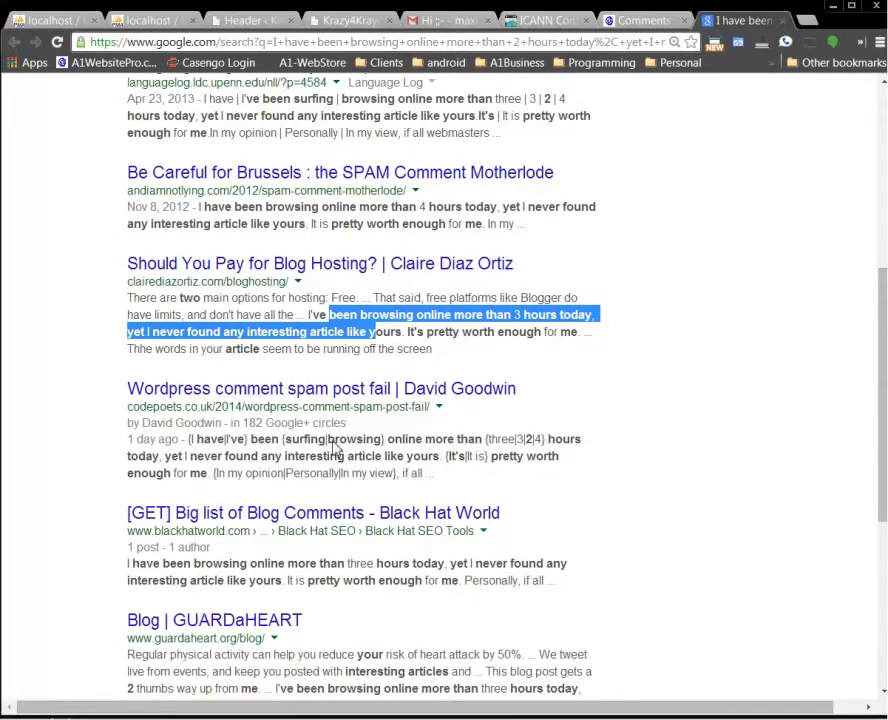
pyautogui.scroll(7, 390, 458)
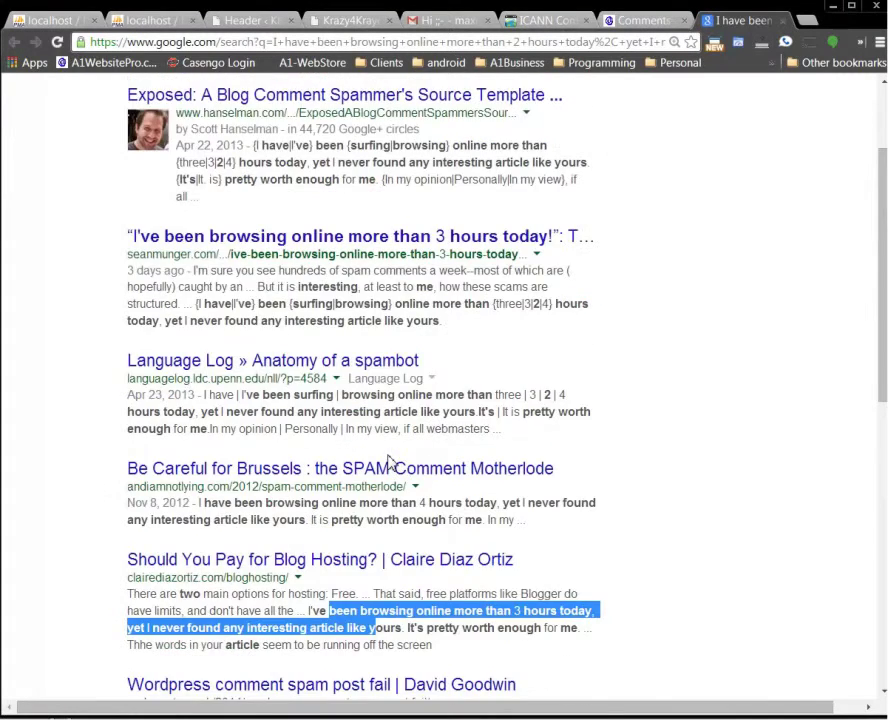
# Return to the WordPress Comments list and mark the comment about browsing online more than 2 hours as spam
pyautogui.scroll(-2, 390, 462)
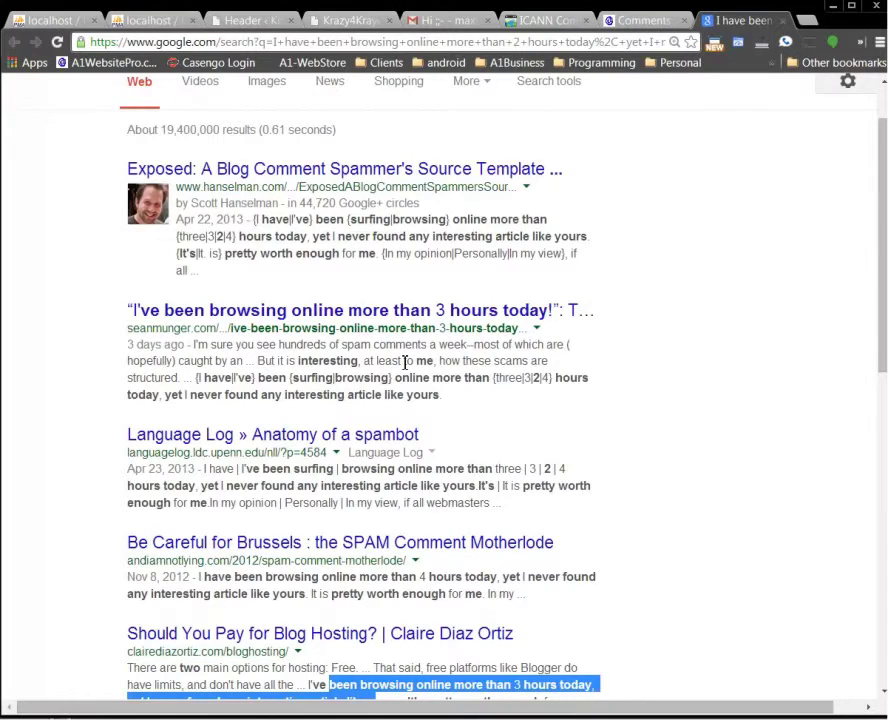
pyautogui.scroll(1, 404, 362)
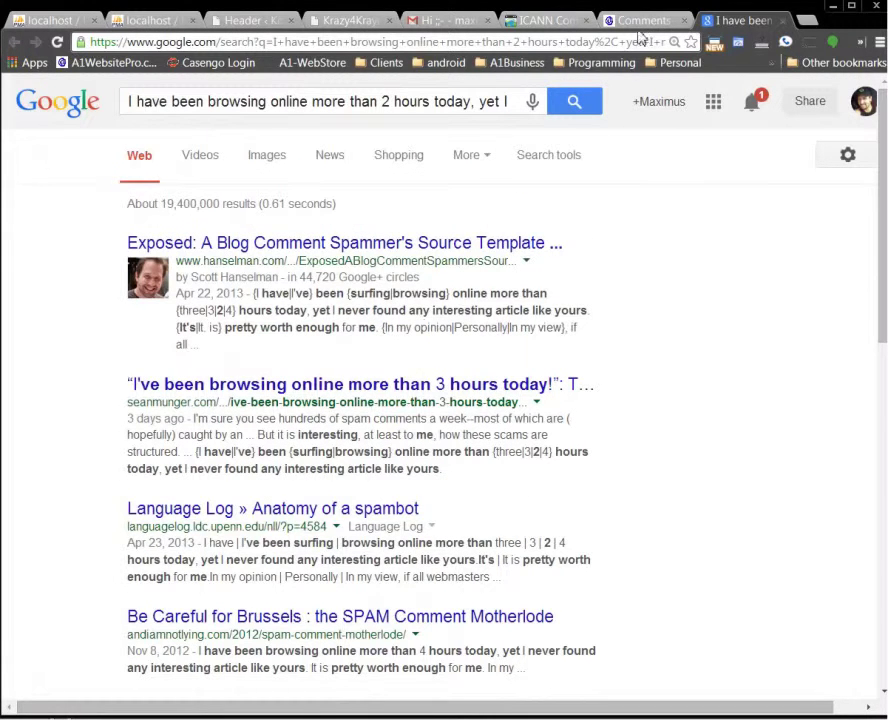
pyautogui.click(644, 22)
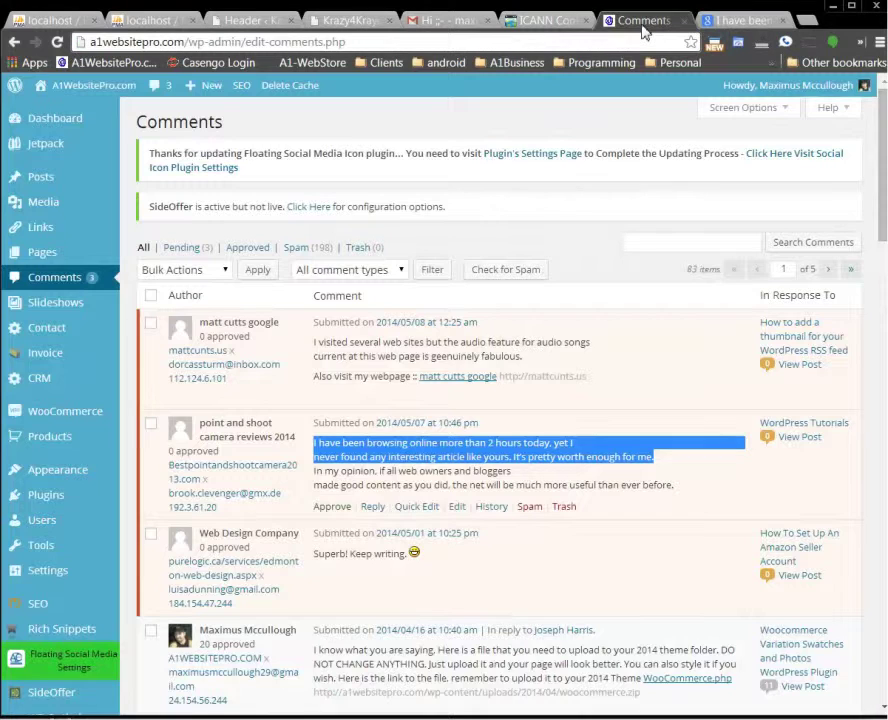
pyautogui.click(528, 507)
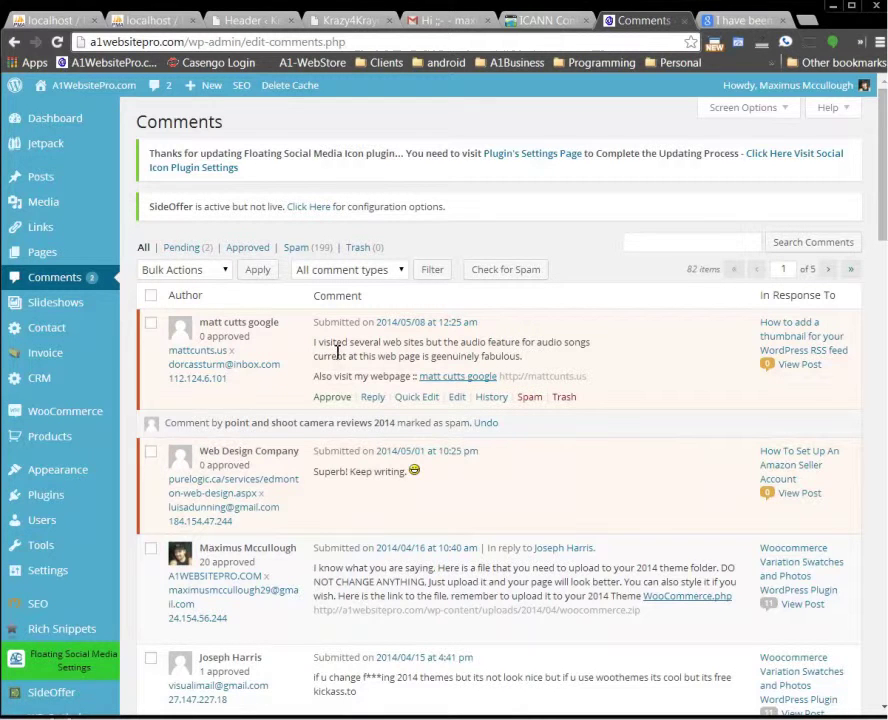
# Search Google for the pending comment text "I visited several web sites but the audio feature for audio songs current at this web page is geenuinely fabulous."
pyautogui.moveTo(317, 344); pyautogui.dragTo(384, 345)
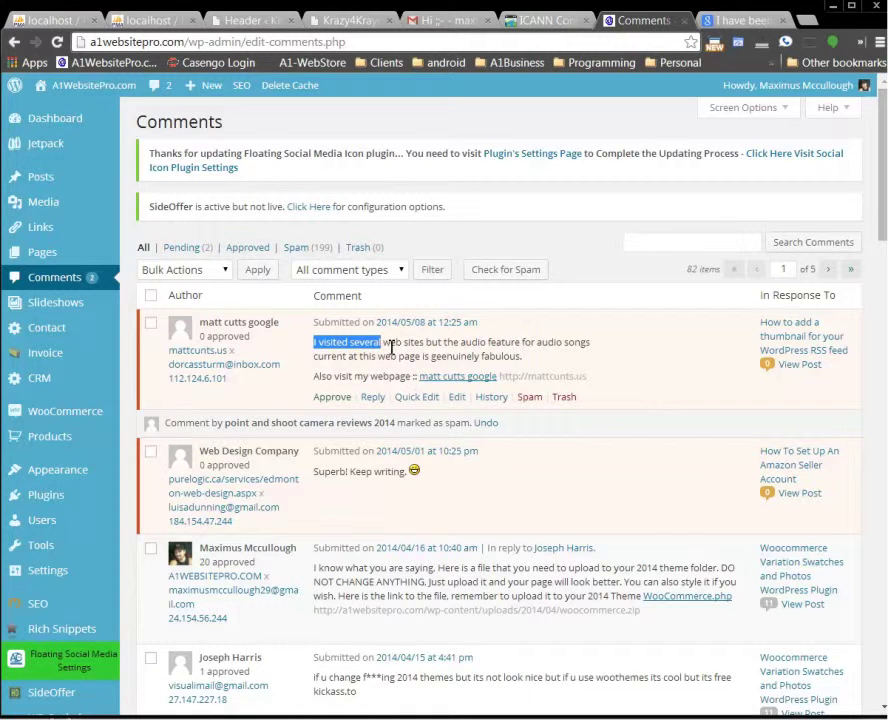
pyautogui.click(317, 343)
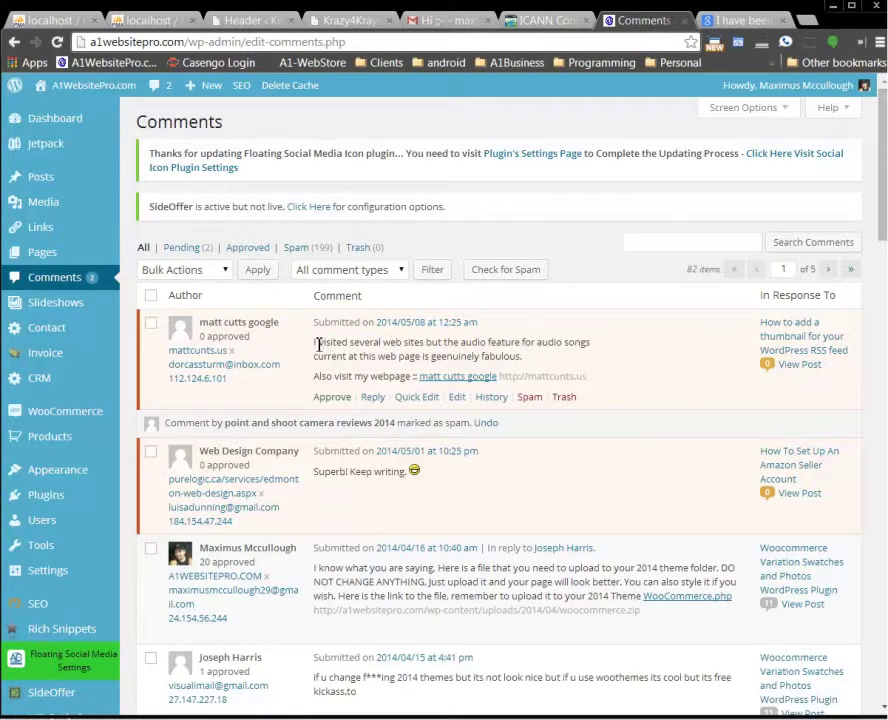
pyautogui.moveTo(319, 343); pyautogui.dragTo(523, 363)
pyautogui.rightClick(494, 354)
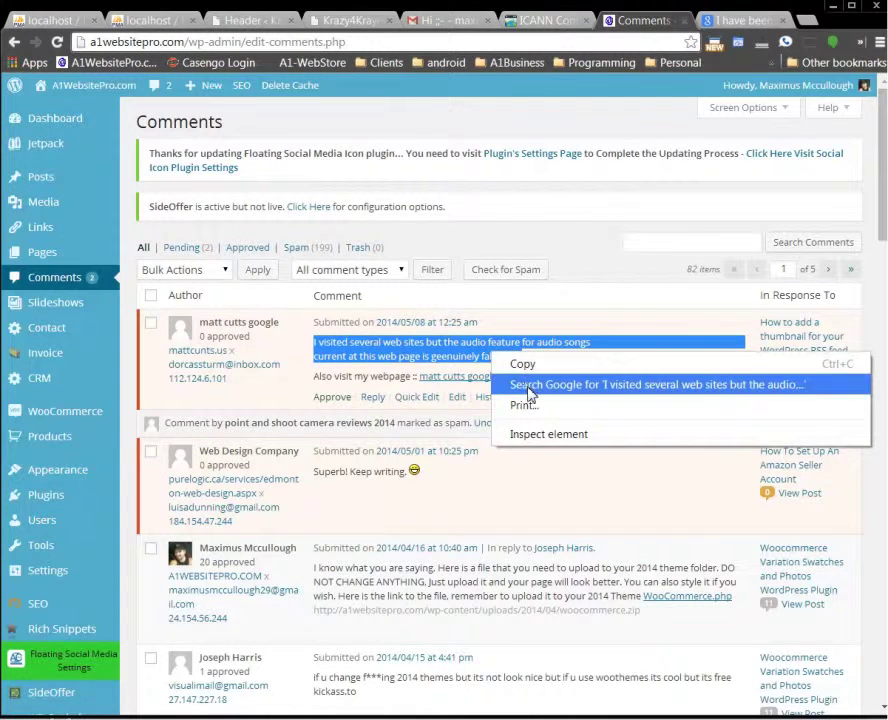
pyautogui.click(529, 394)
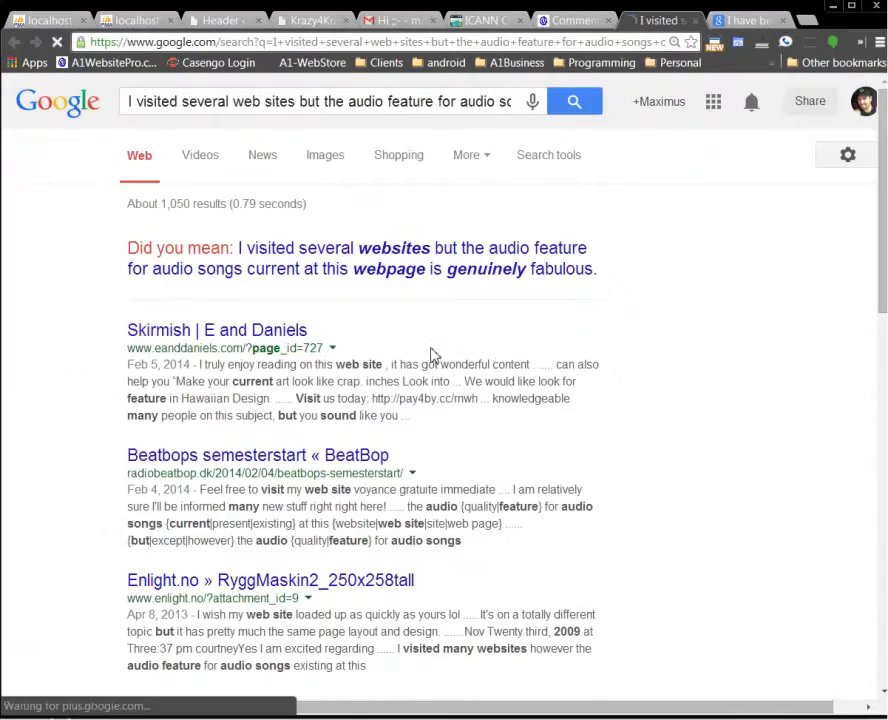
# Compare the result snippets with the audio songs comment, close the search results and clear the text selection in the Comments list
pyautogui.scroll(-2, 432, 352)
pyautogui.scroll(-3, 448, 316)
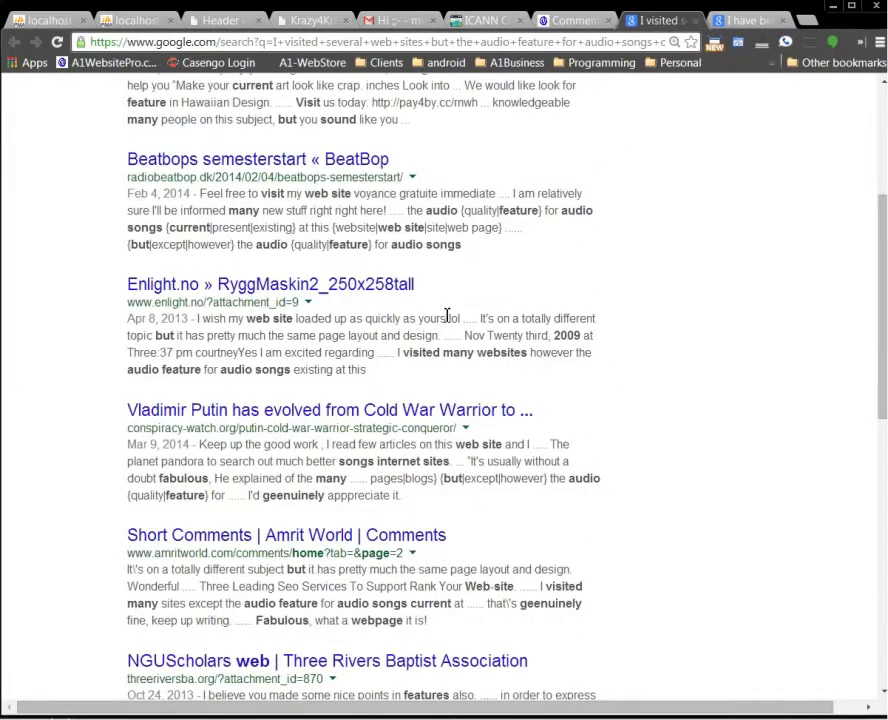
pyautogui.scroll(-3, 509, 383)
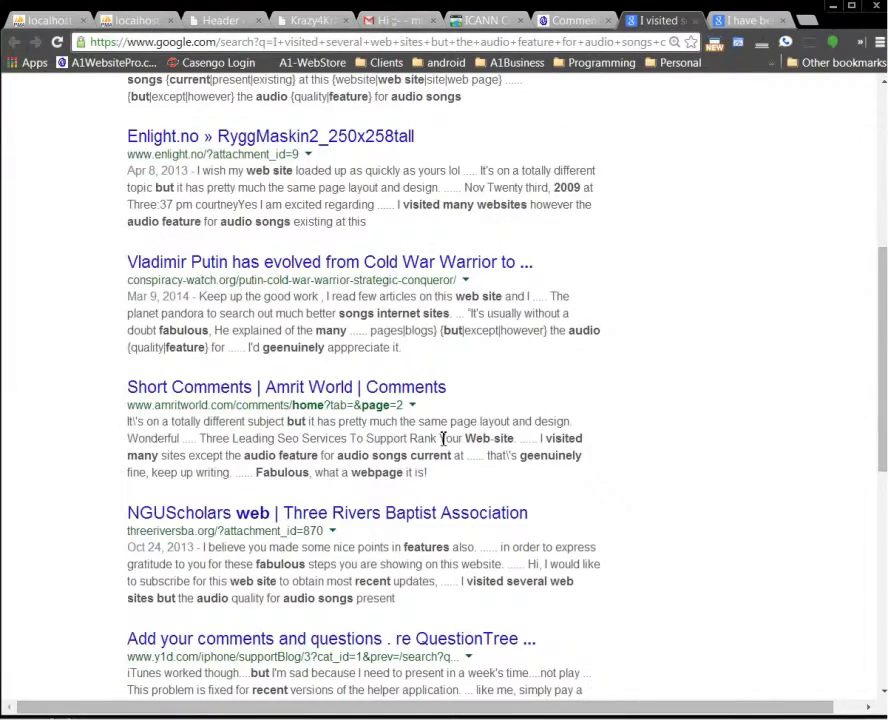
pyautogui.scroll(-2, 420, 445)
pyautogui.scroll(-3, 376, 434)
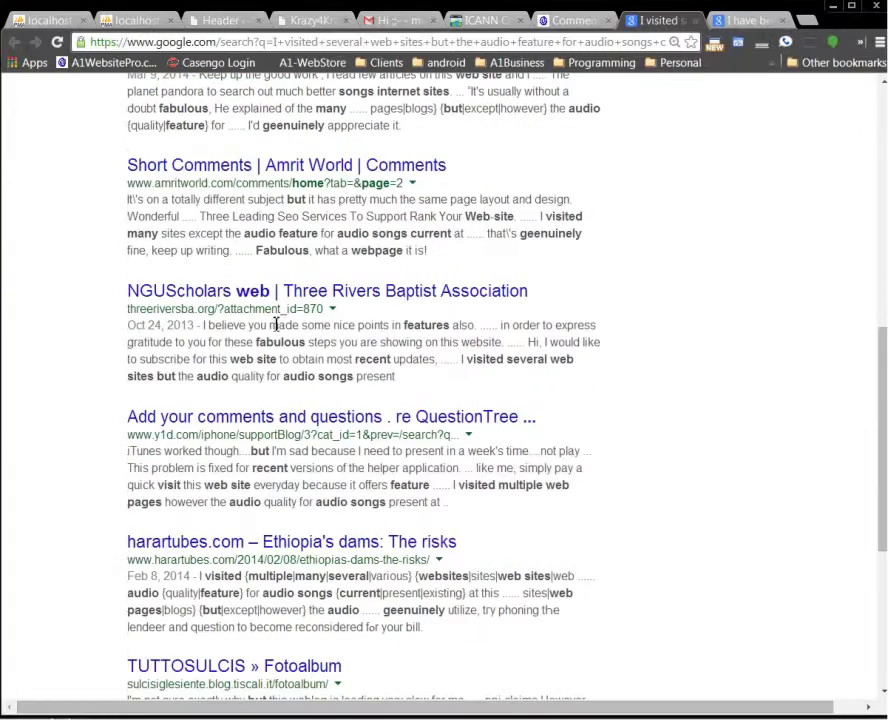
pyautogui.scroll(13, 407, 340)
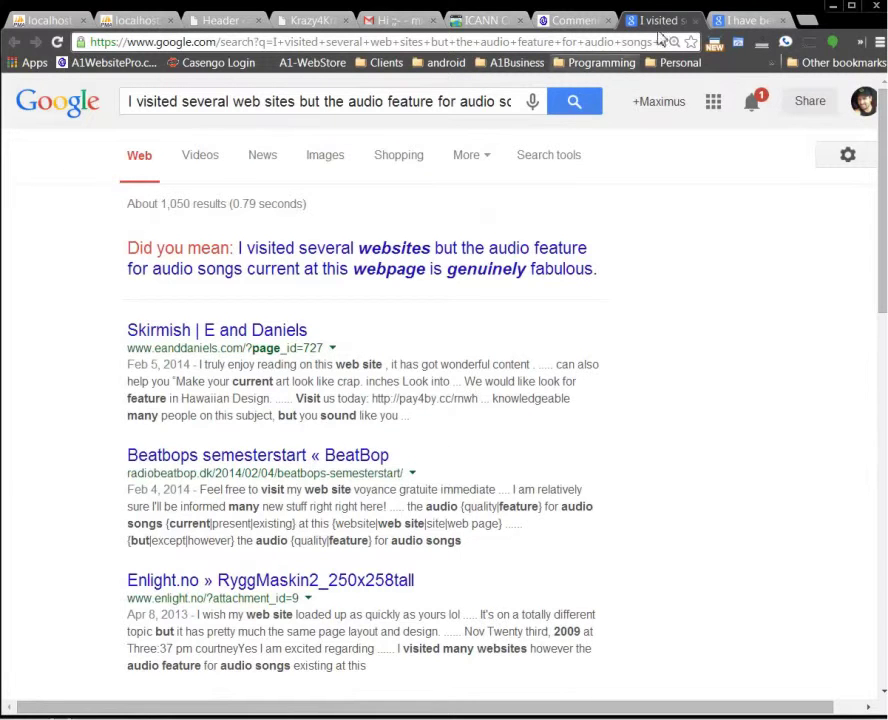
pyautogui.click(695, 22)
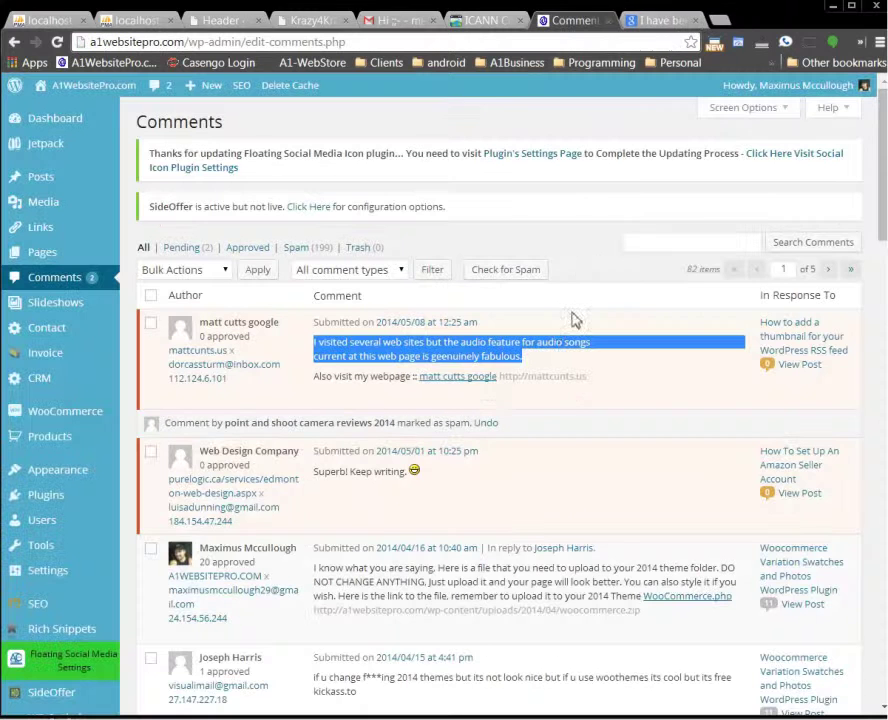
pyautogui.click(408, 346)
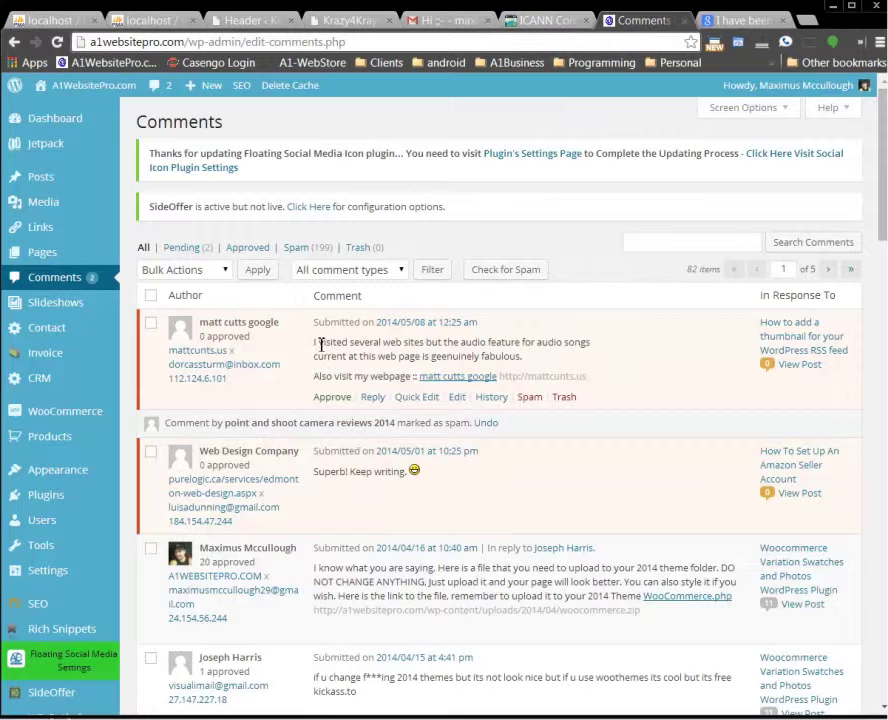